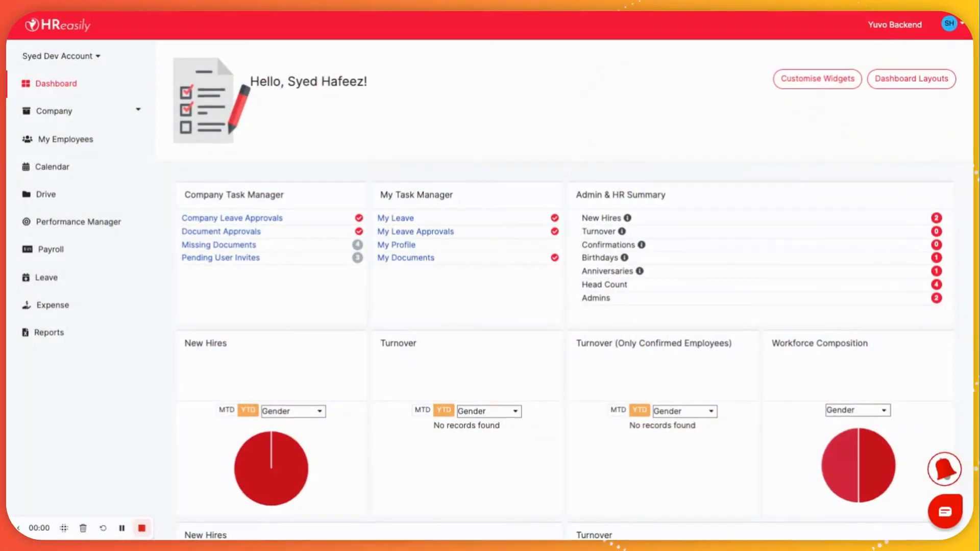
# - Open the NetSuite integration under the company's integrations and bring up its connection form
pyautogui.click(59, 117)
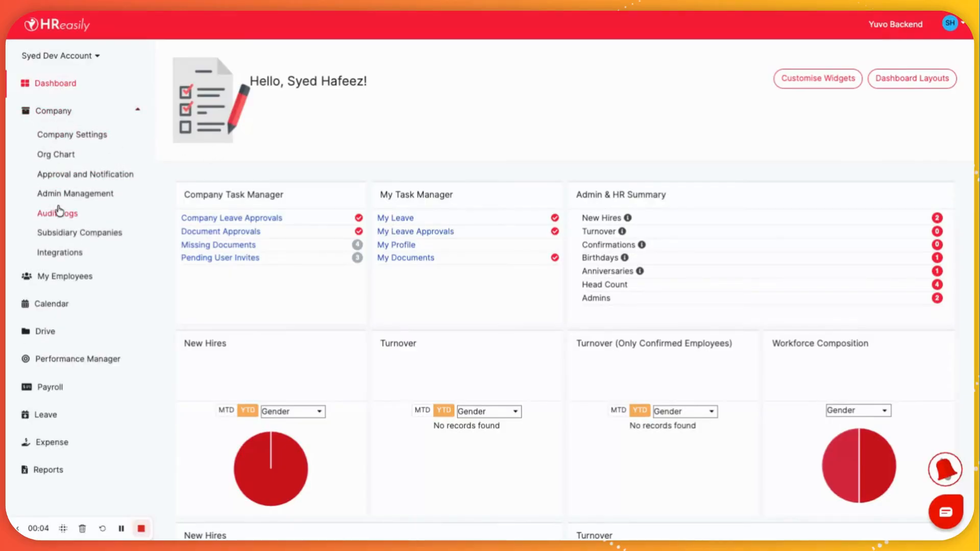
pyautogui.click(60, 253)
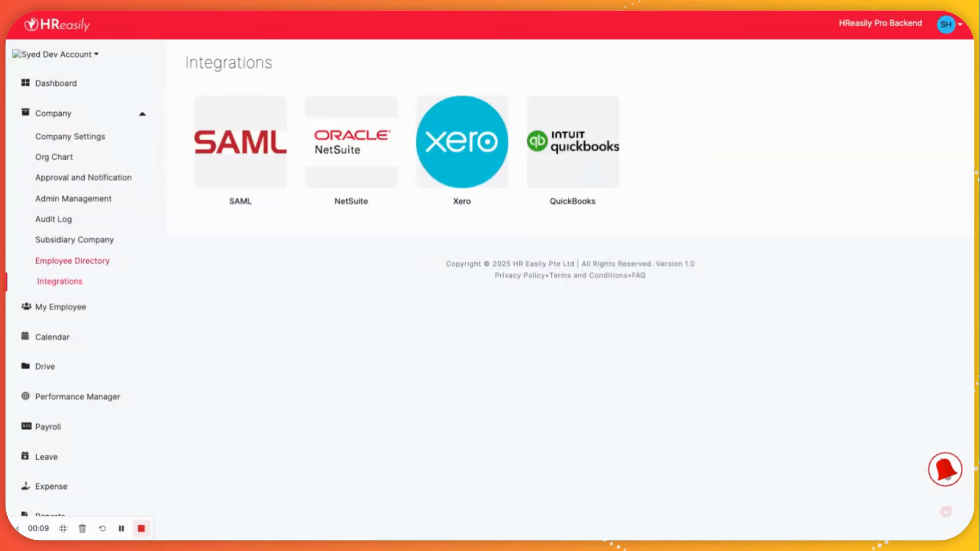
pyautogui.click(342, 163)
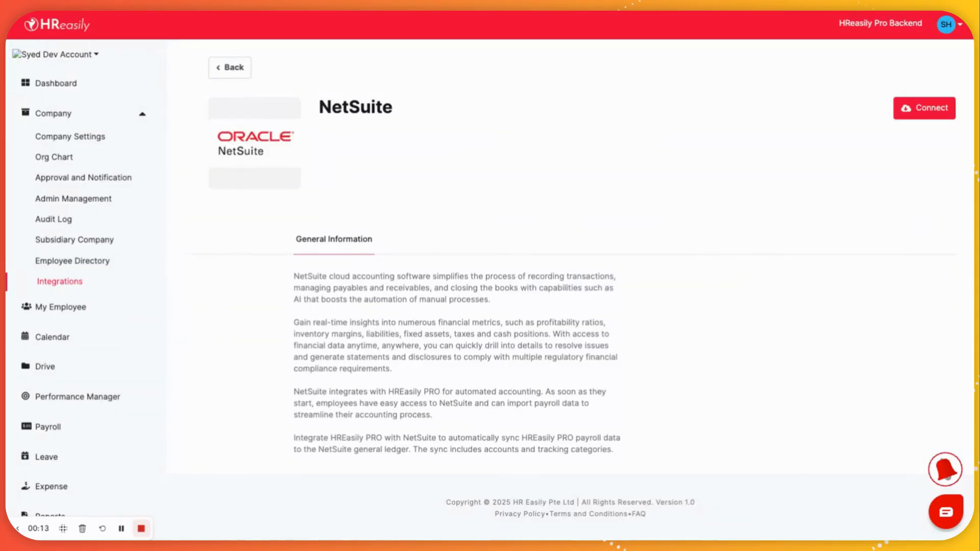
pyautogui.click(914, 113)
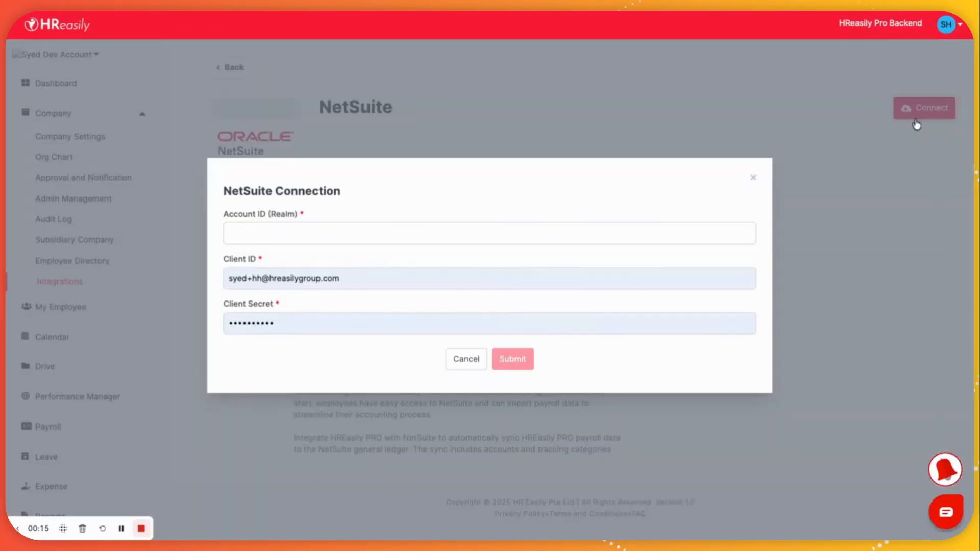
pyautogui.click(63, 528)
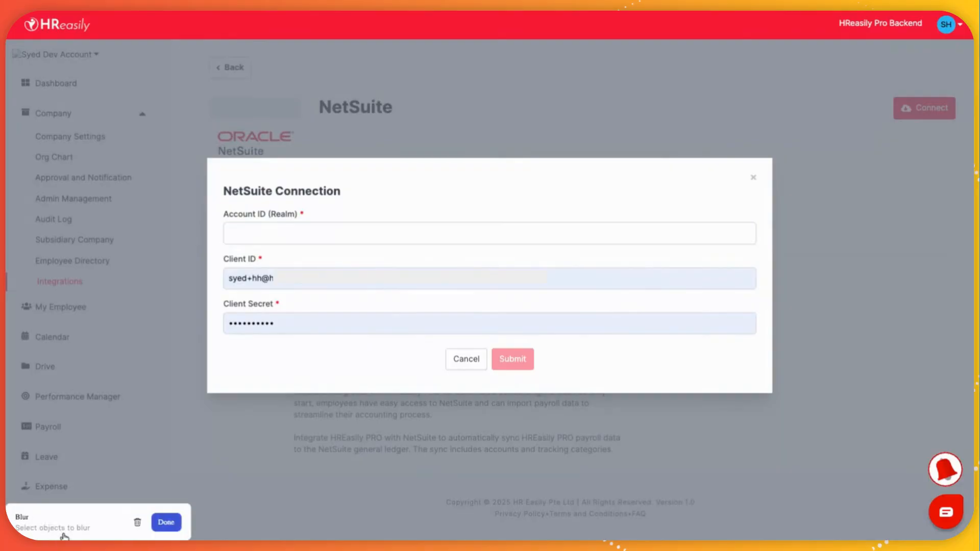
pyautogui.click(231, 233)
pyautogui.click(169, 522)
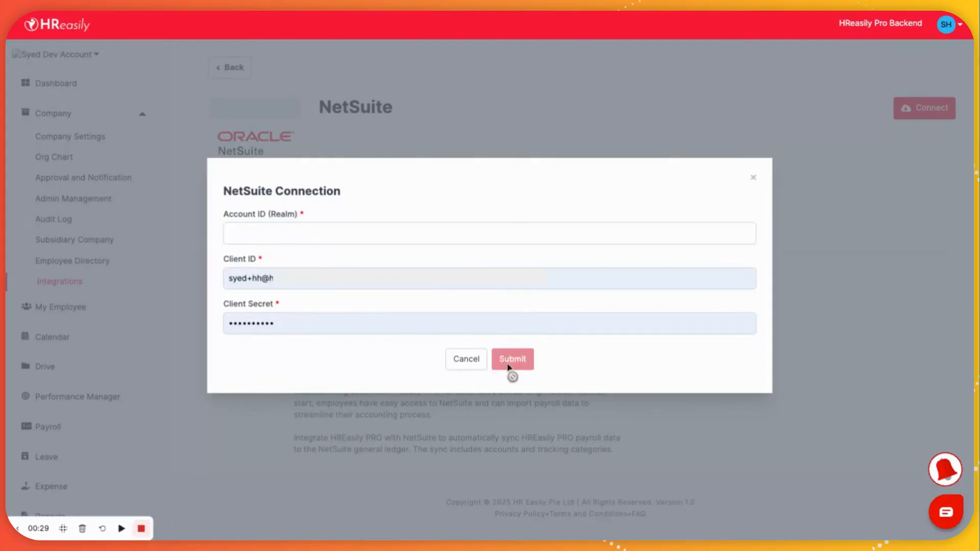
# - Submit the NetSuite connection and allow HReasily Integration to access the LEARNING LAB Gaia Toys account as Administrator
pyautogui.click(513, 364)
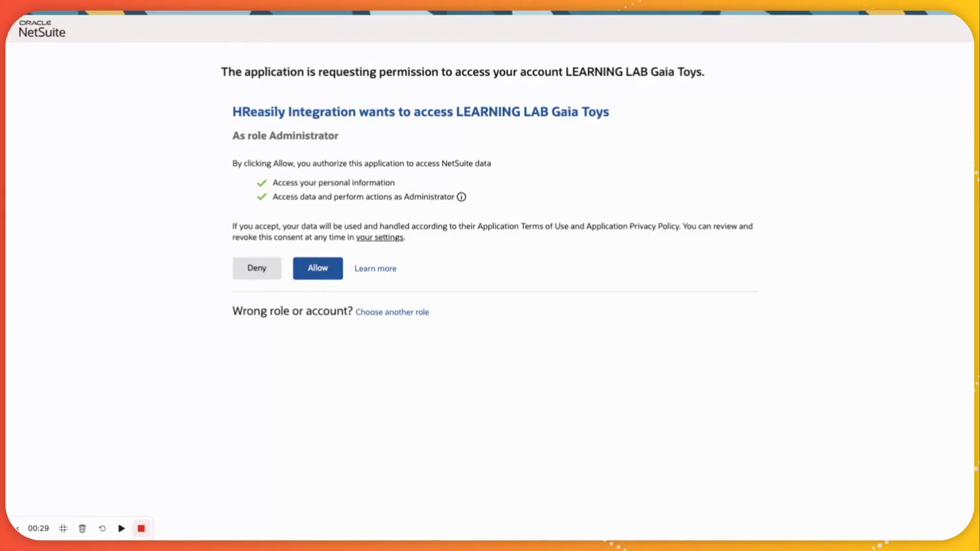
pyautogui.click(317, 268)
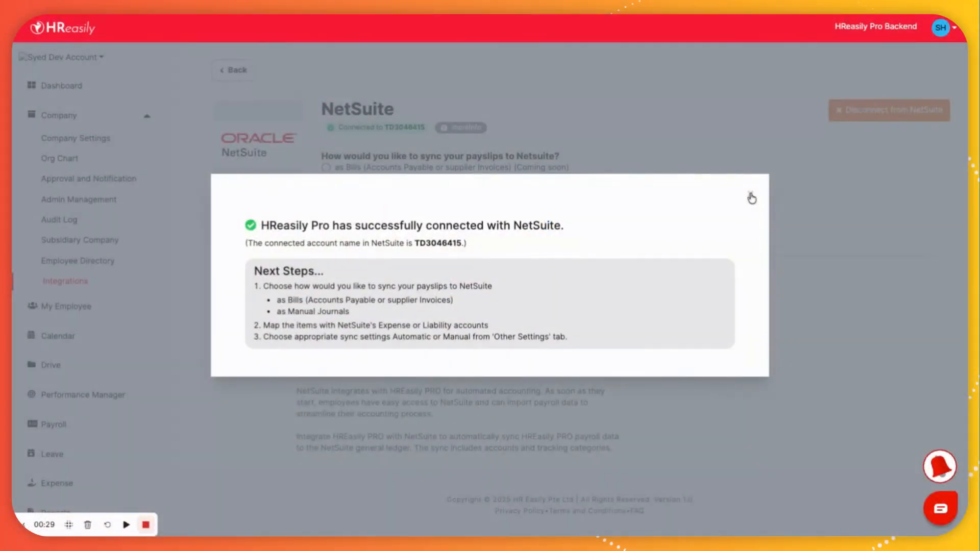
pyautogui.click(750, 196)
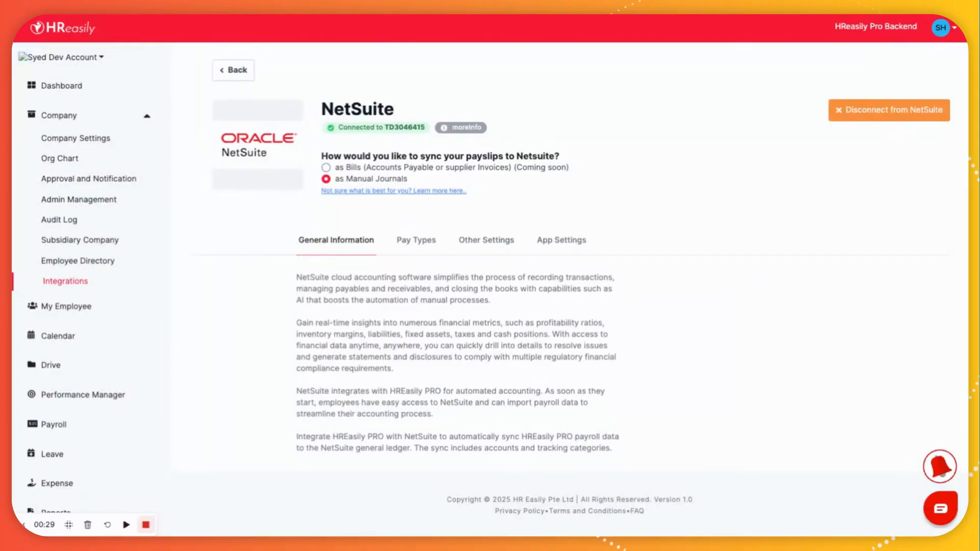
# - Set the Subsidiary ID to 2 in the NetSuite app settings and save them
pyautogui.click(579, 239)
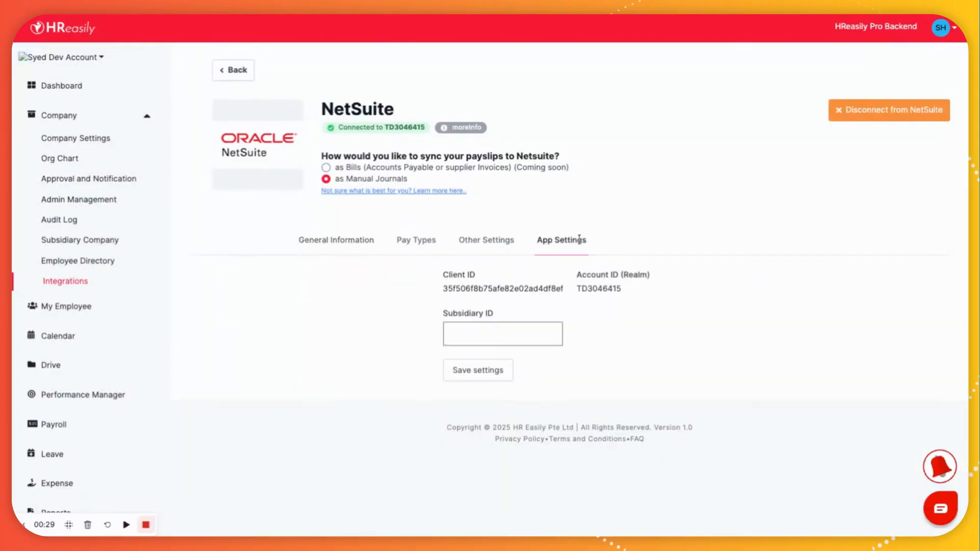
pyautogui.click(472, 336)
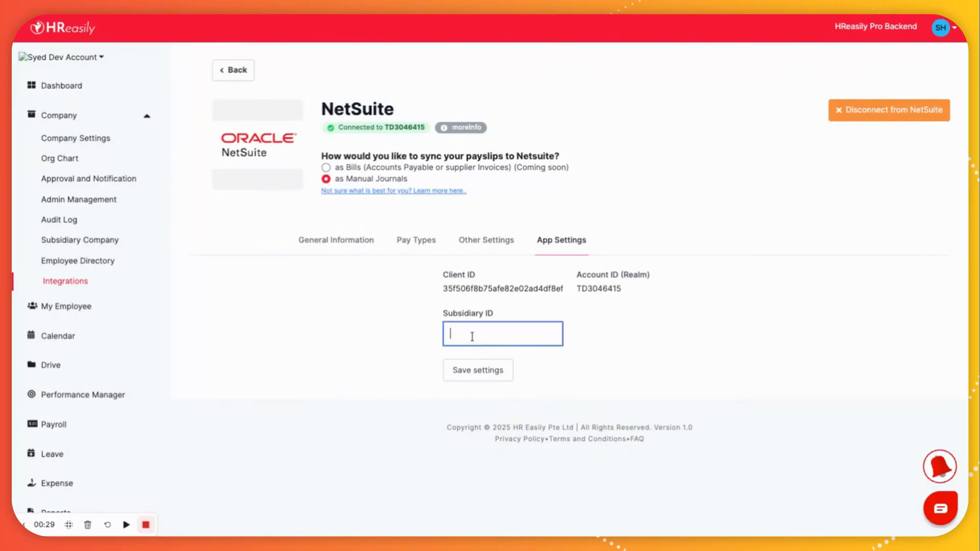
pyautogui.click(651, 315)
pyautogui.click(481, 369)
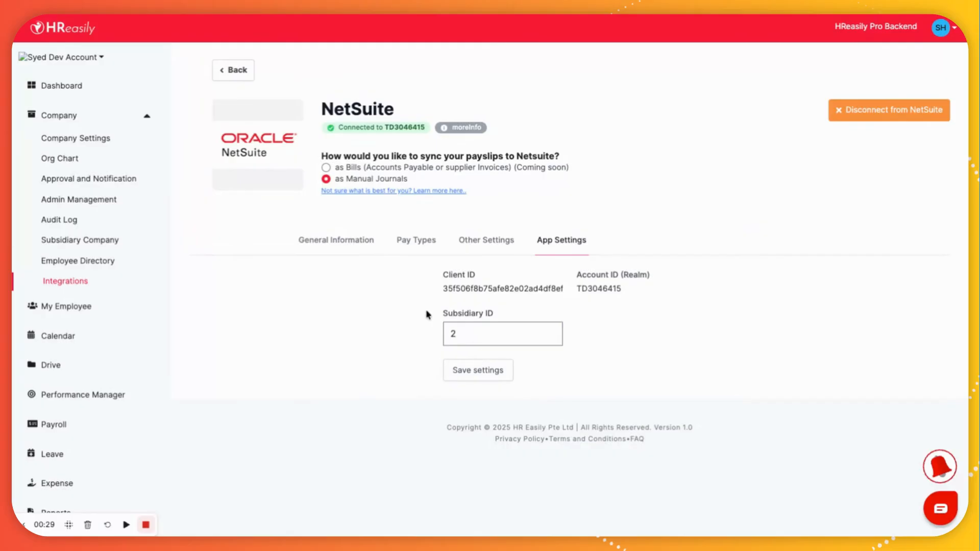
# - Group the payroll sync to NetSuite by Employee Group for the pay types, accepting the reset of all mapping items
pyautogui.click(412, 240)
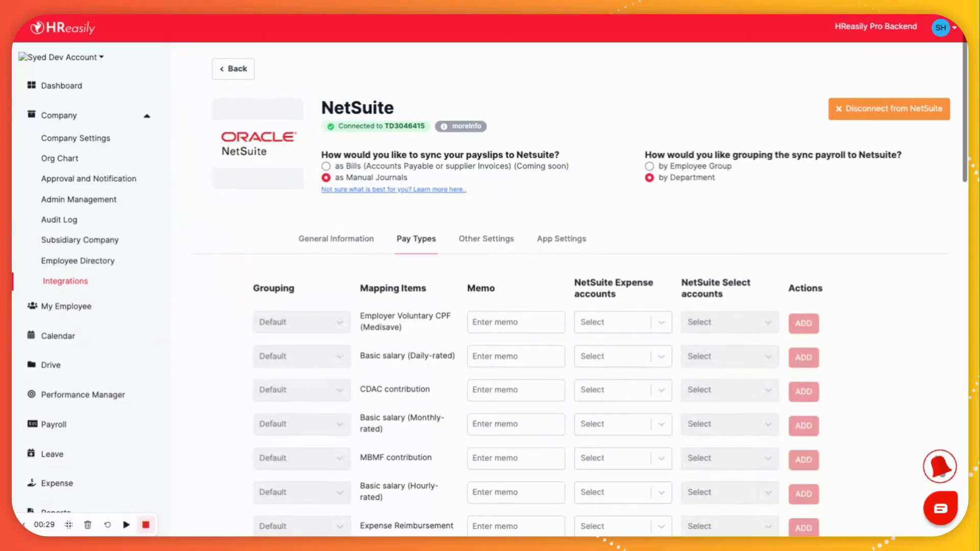
pyautogui.scroll(-2, 589, 291)
pyautogui.scroll(1, 589, 291)
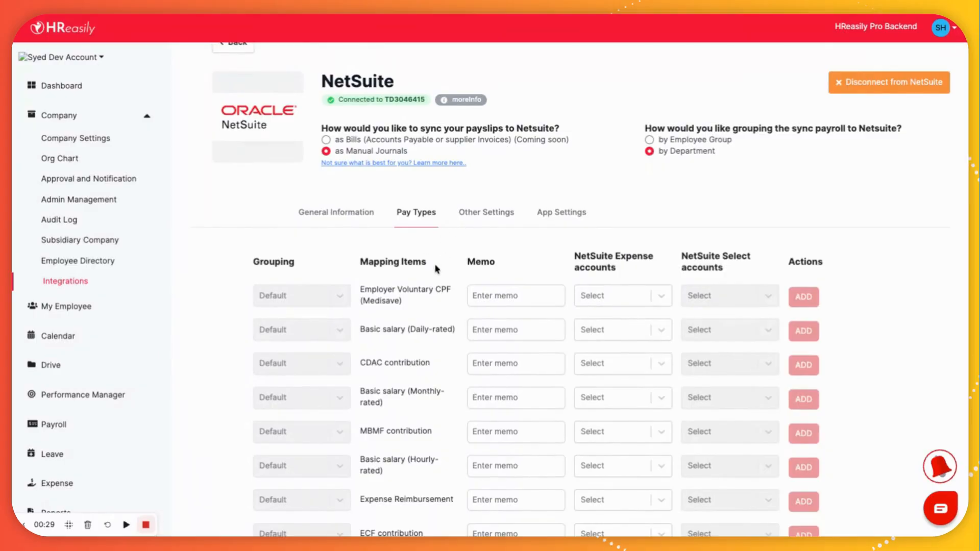
pyautogui.scroll(-2, 436, 269)
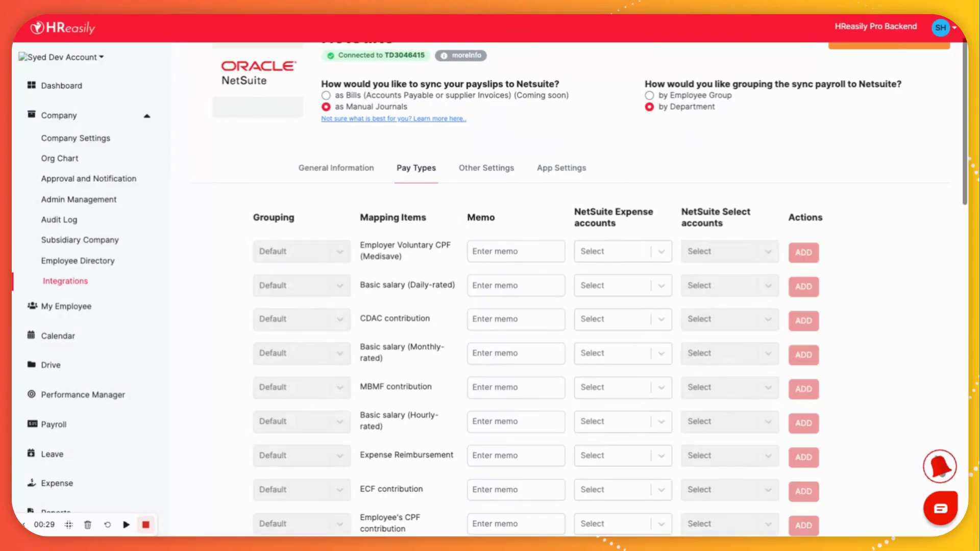
pyautogui.scroll(-1, 276, 285)
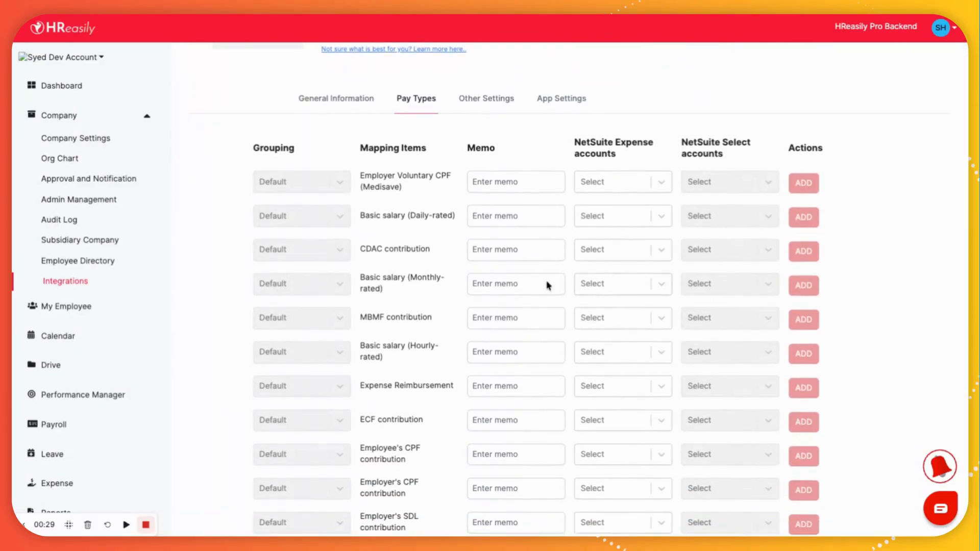
pyautogui.scroll(1, 499, 281)
pyautogui.scroll(1, 499, 281)
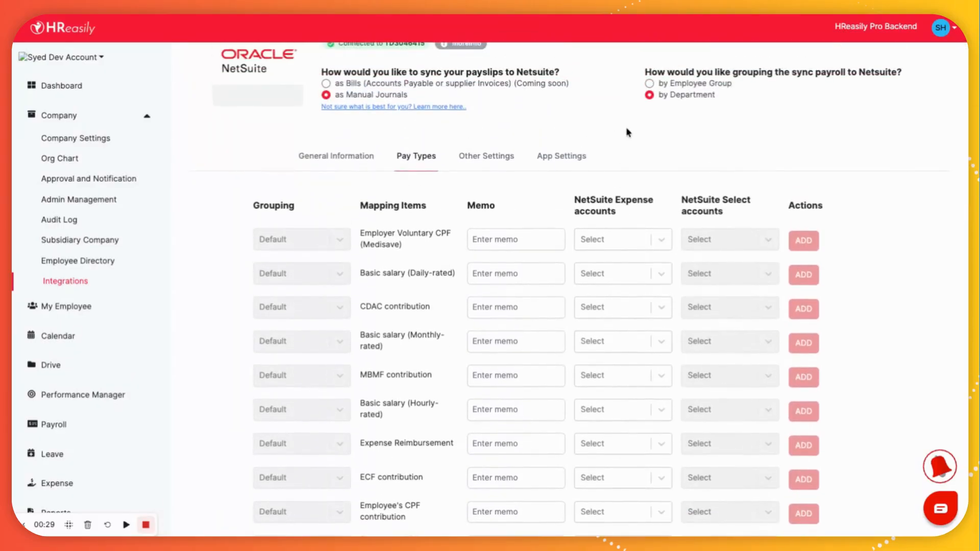
pyautogui.click(650, 85)
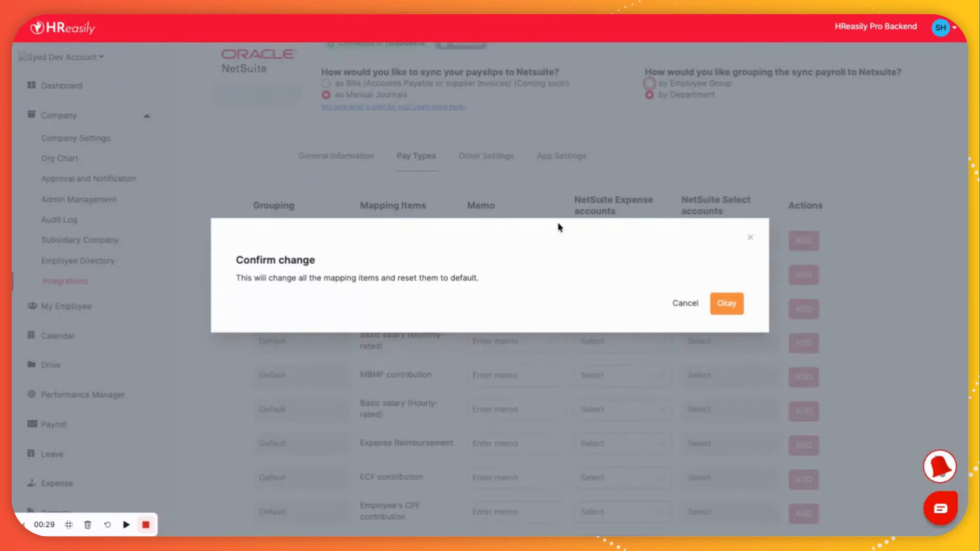
pyautogui.click(720, 305)
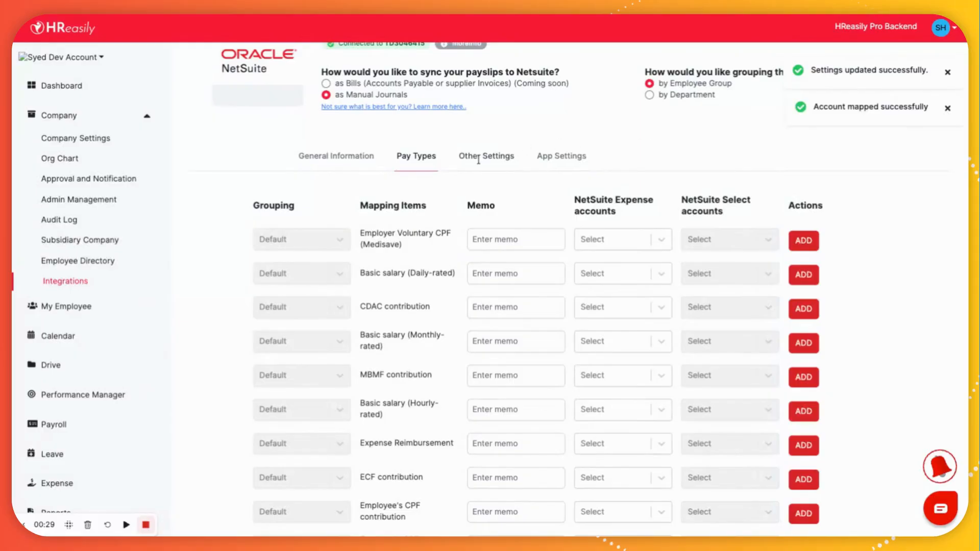
# - Add a grouping row for Basic salary (Monthly-rated) and assign it to 1717 - Management
pyautogui.scroll(2, 478, 161)
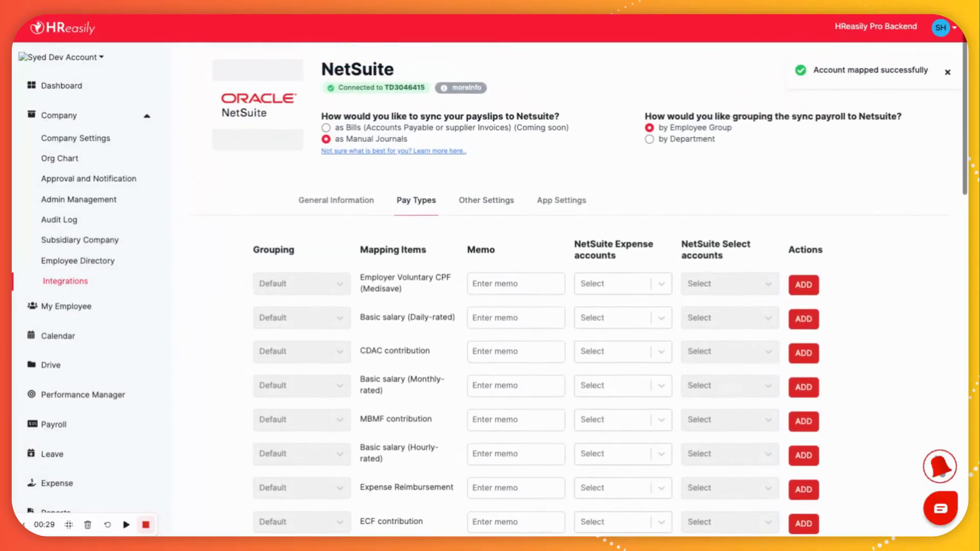
pyautogui.scroll(-2, 582, 289)
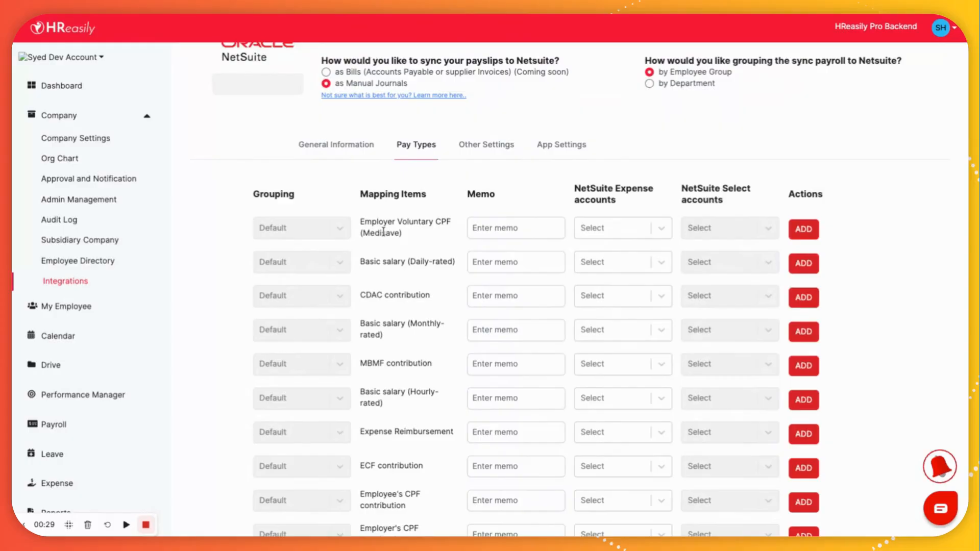
pyautogui.scroll(-3, 387, 245)
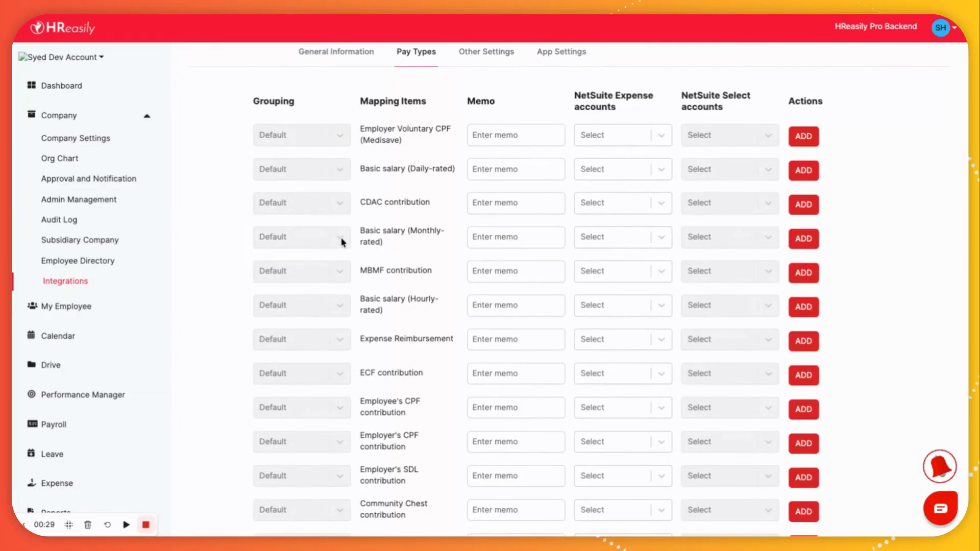
pyautogui.click(797, 246)
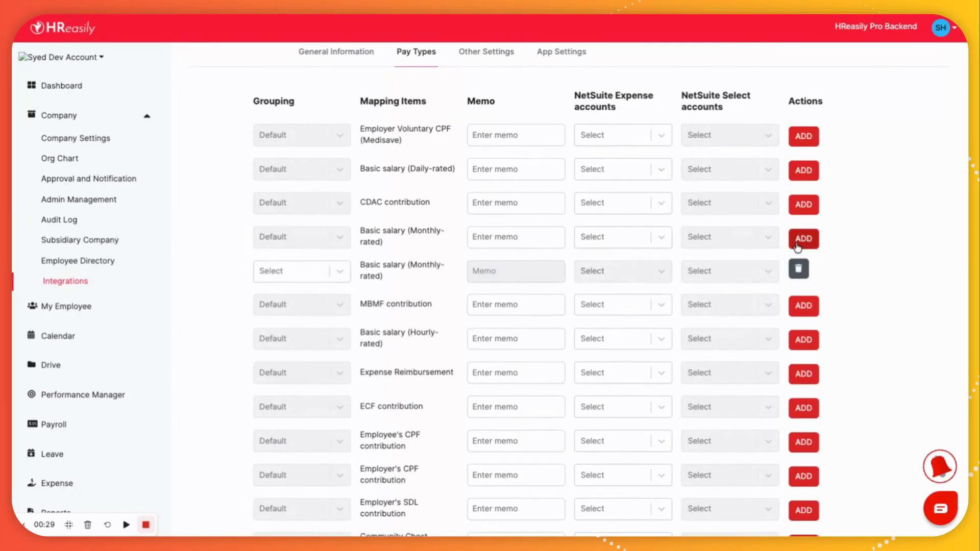
pyautogui.click(341, 274)
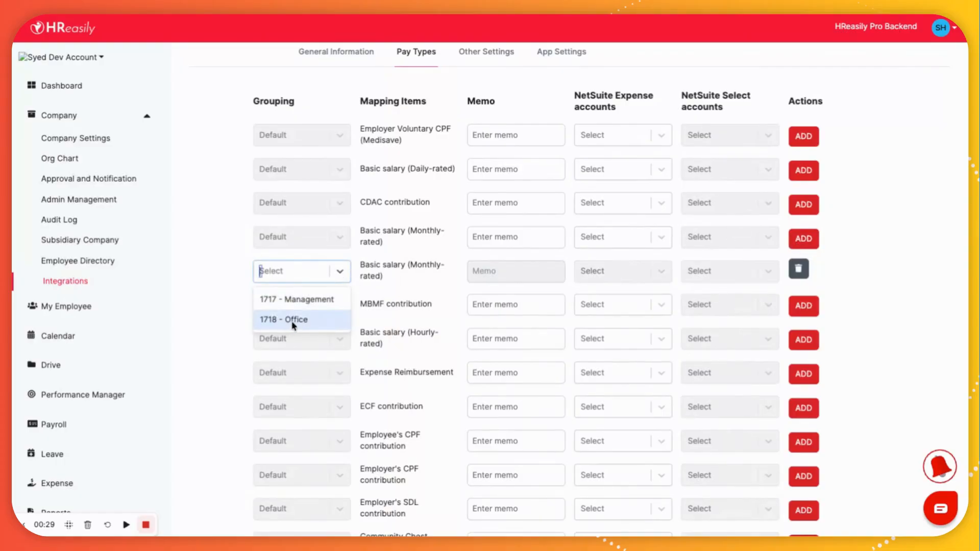
pyautogui.scroll(2, 474, 275)
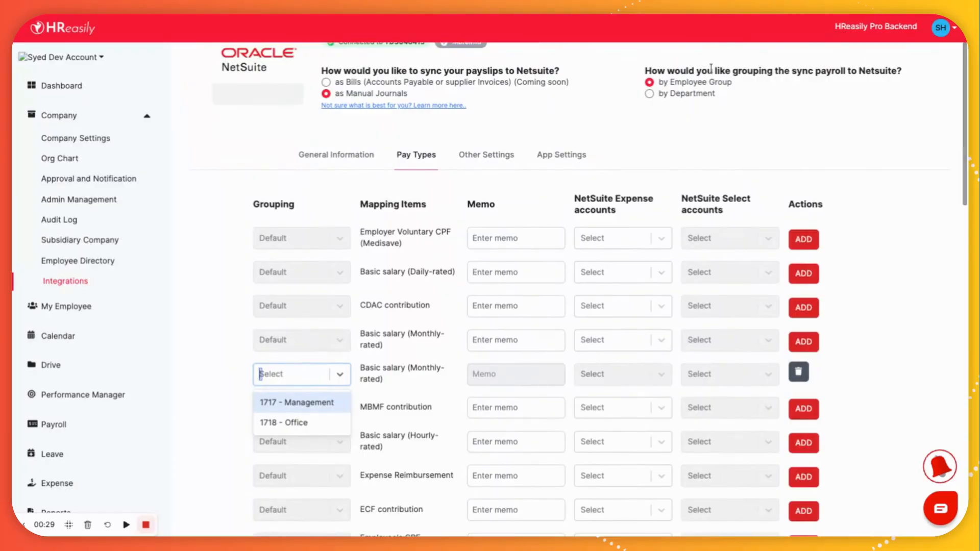
pyautogui.scroll(-3, 357, 298)
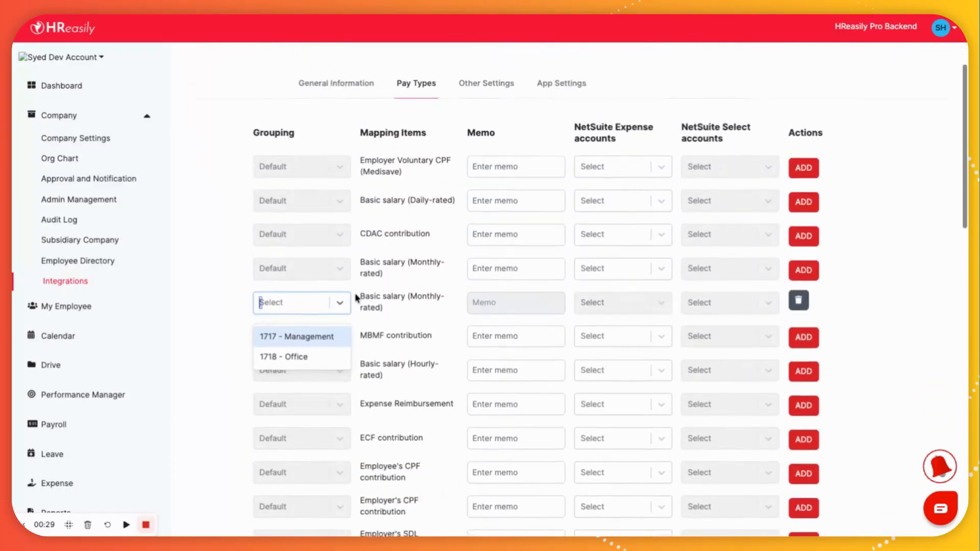
pyautogui.click(302, 275)
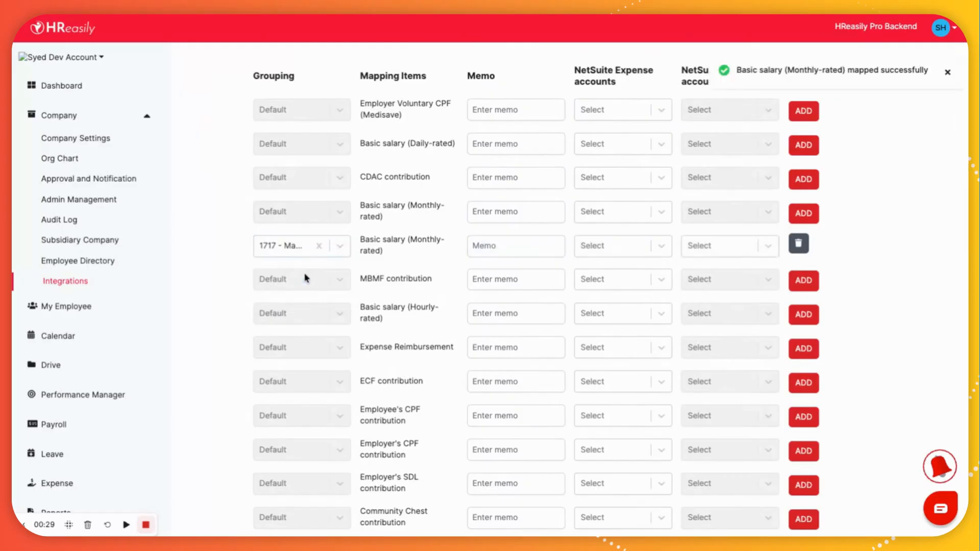
# - Map the Management basic salary row to expense account 308 - 1720 - Non-Current Assets : NCA - Installment Receivables
pyautogui.click(662, 250)
pyautogui.scroll(-5, 589, 357)
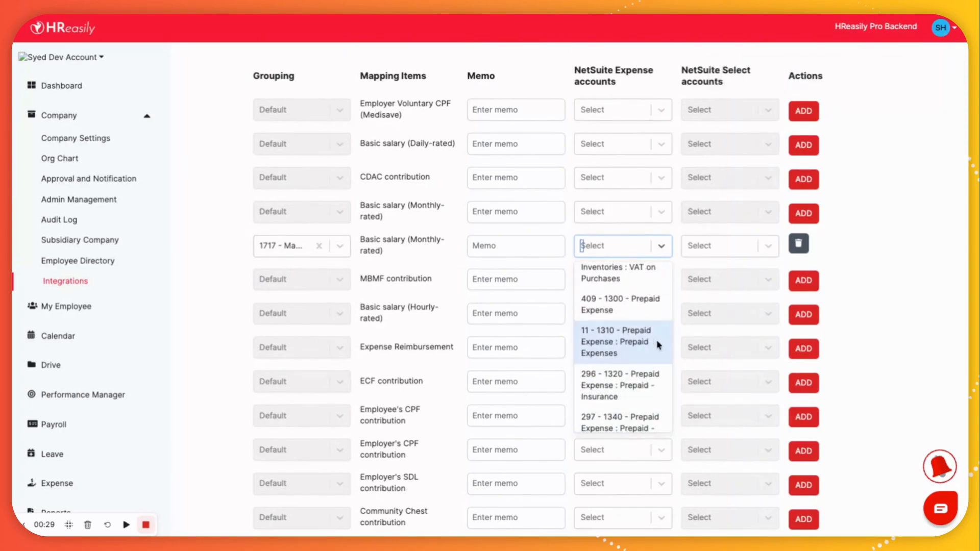
pyautogui.scroll(-5, 656, 343)
pyautogui.scroll(-10, 632, 329)
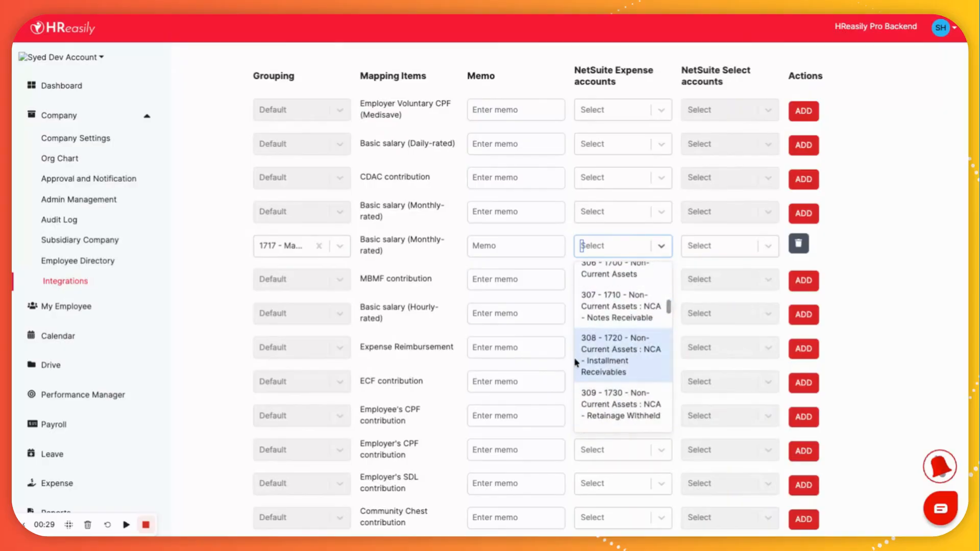
pyautogui.click(634, 349)
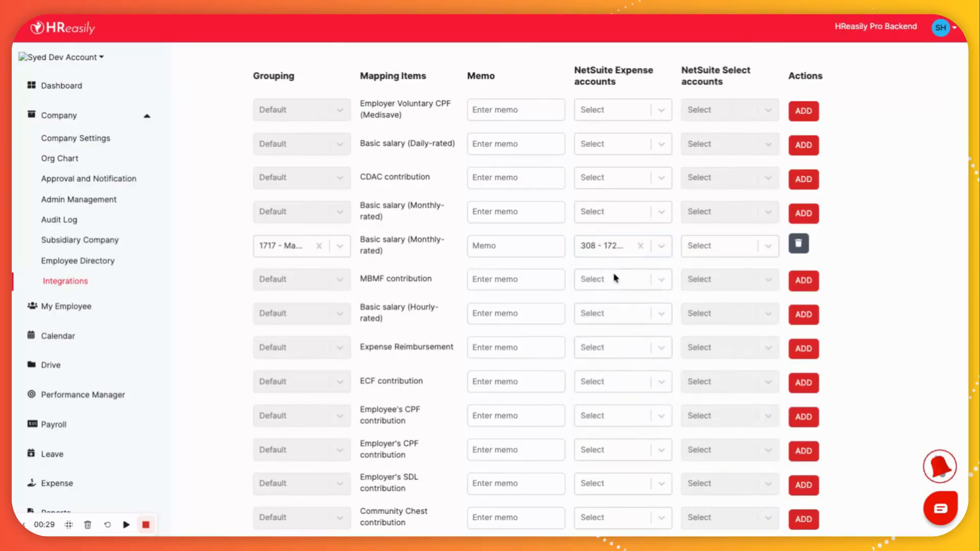
# - Set the Management row's second NetSuite account to account 421 and its memo to "Management salary"
pyautogui.click(729, 253)
pyautogui.click(700, 405)
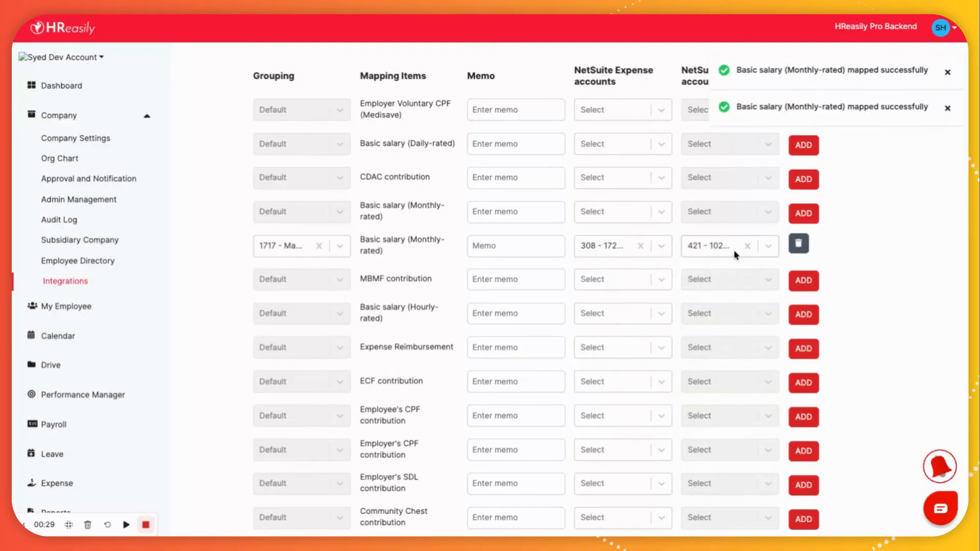
pyautogui.click(494, 247)
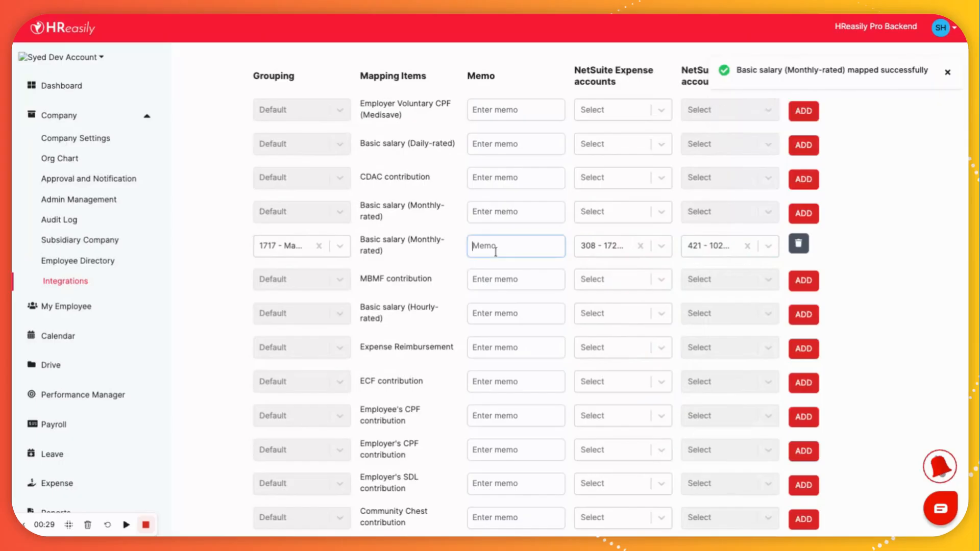
pyautogui.write('Management salary')
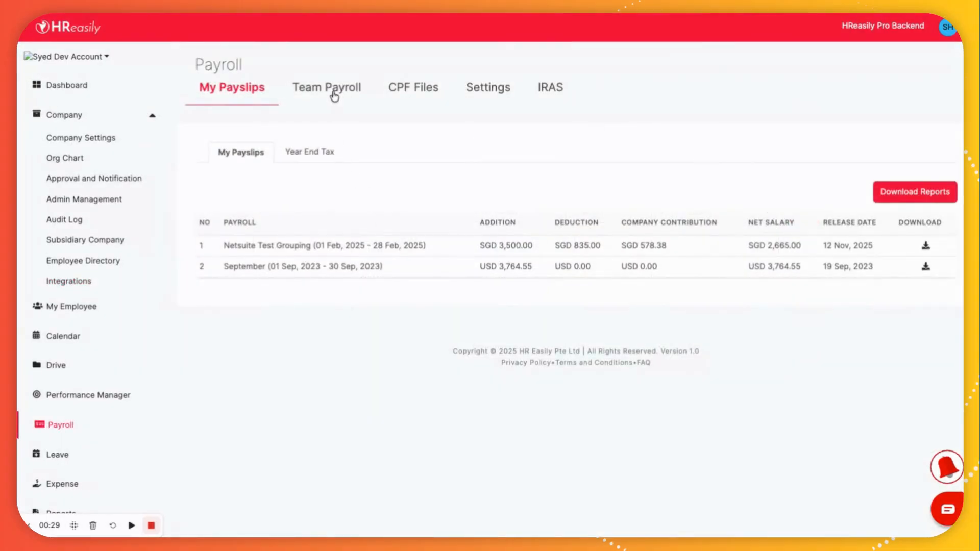
# - View the Netsuite Test Grouping payroll in the team payroll list
pyautogui.click(334, 94)
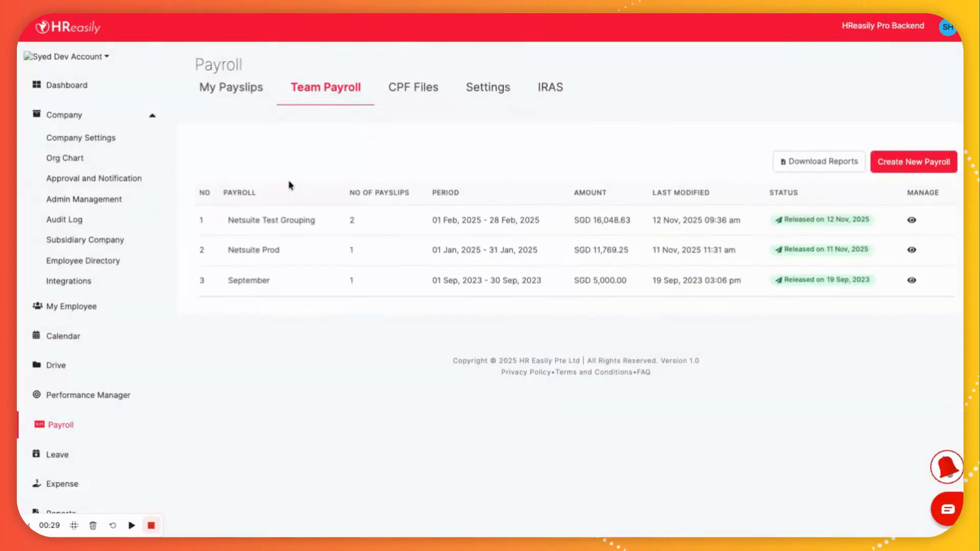
pyautogui.click(264, 228)
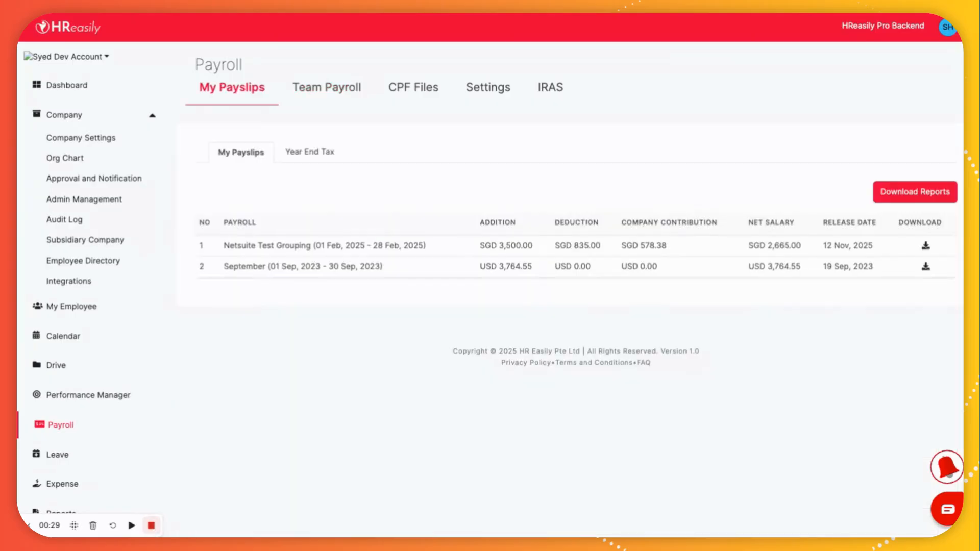
pyautogui.click(331, 92)
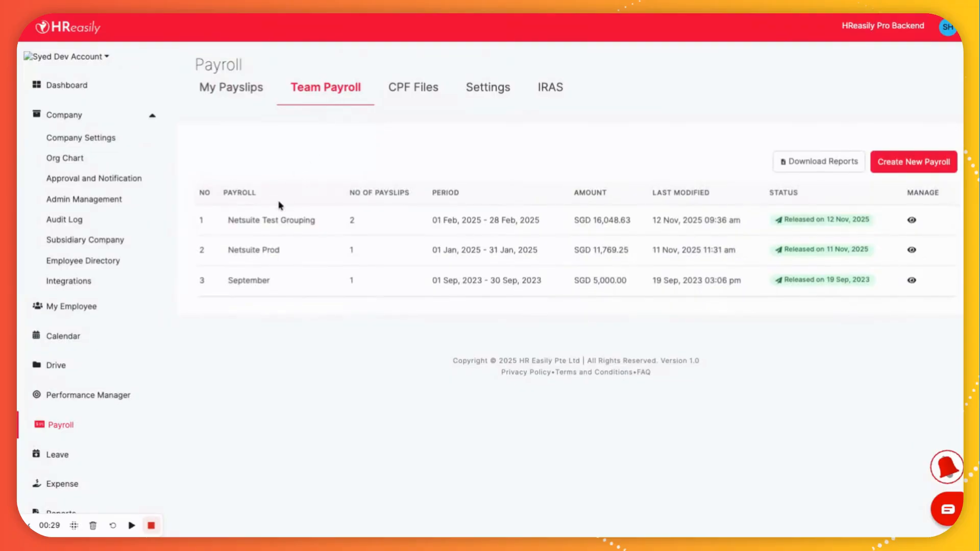
pyautogui.click(263, 230)
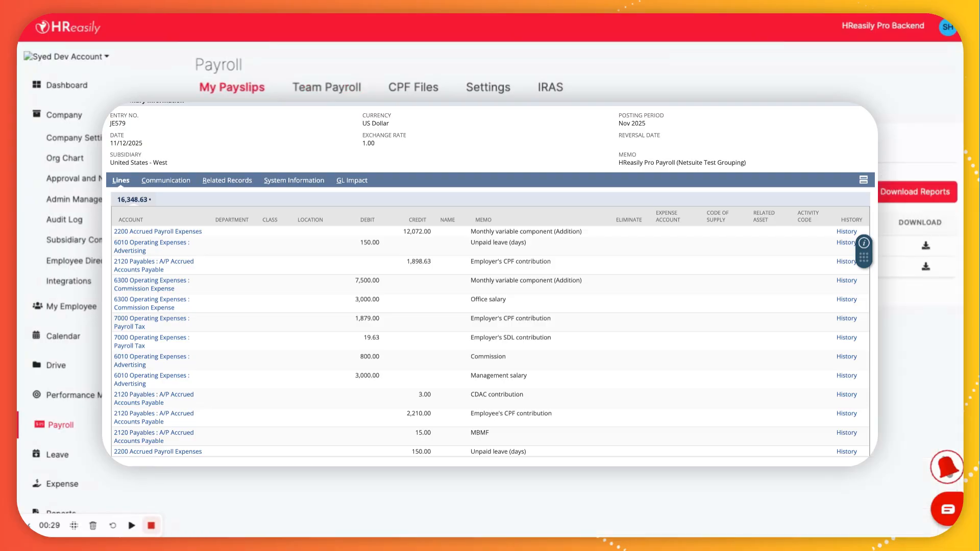
pyautogui.click(332, 92)
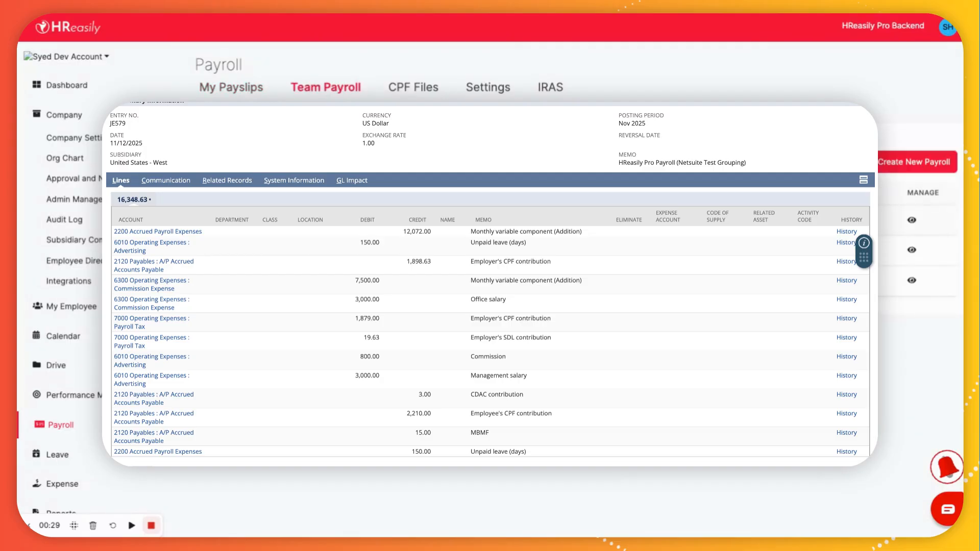